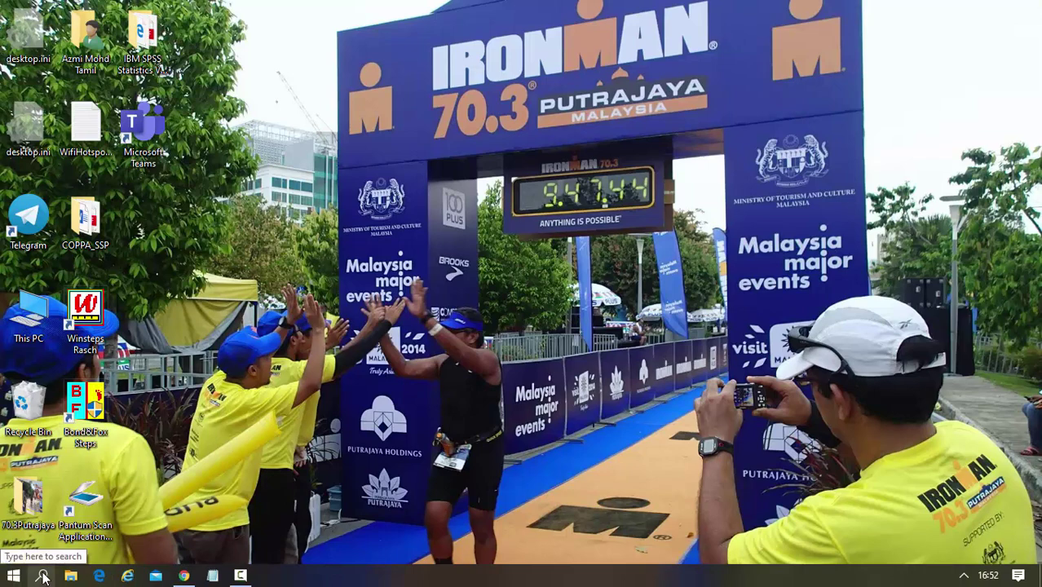
Step: Search Windows for the OneDrive app
click(44, 577)
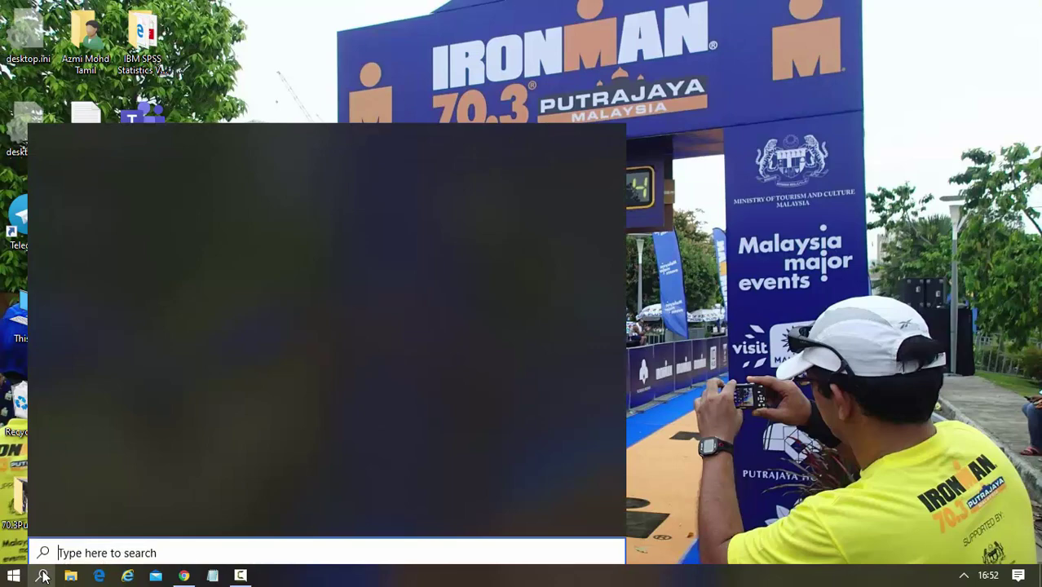
text(o)
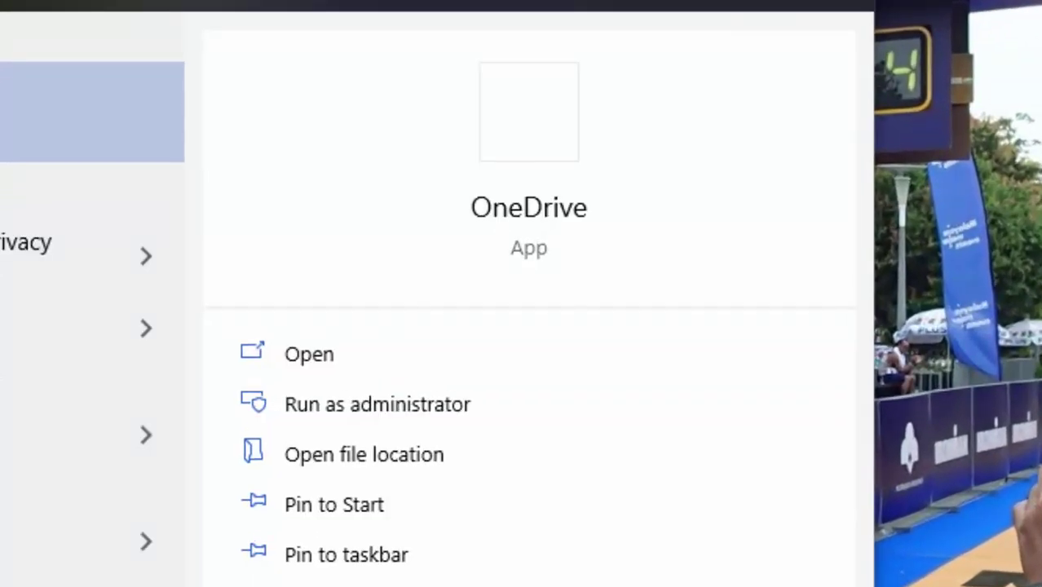
text(n)
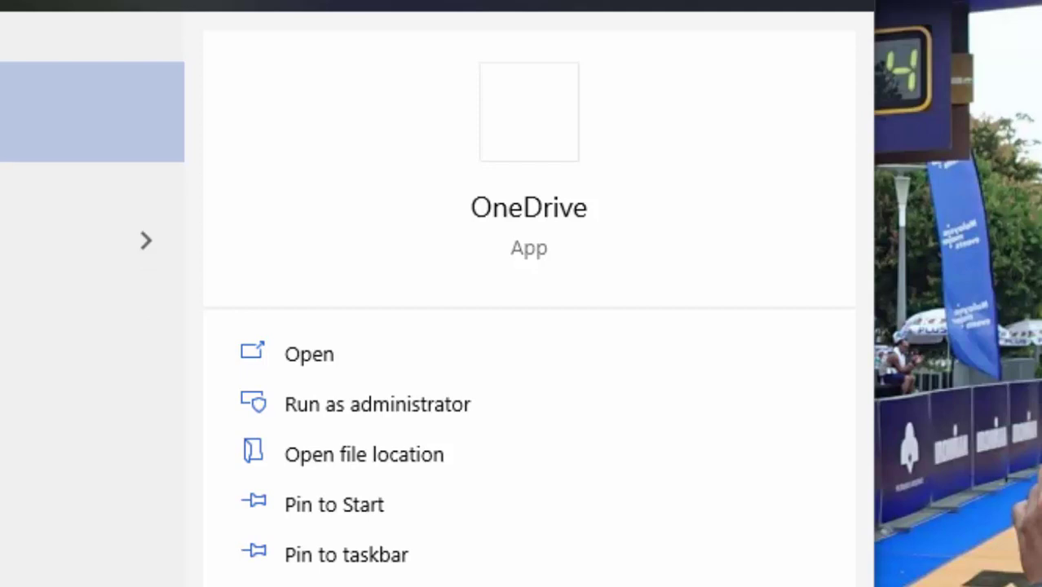
click(538, 217)
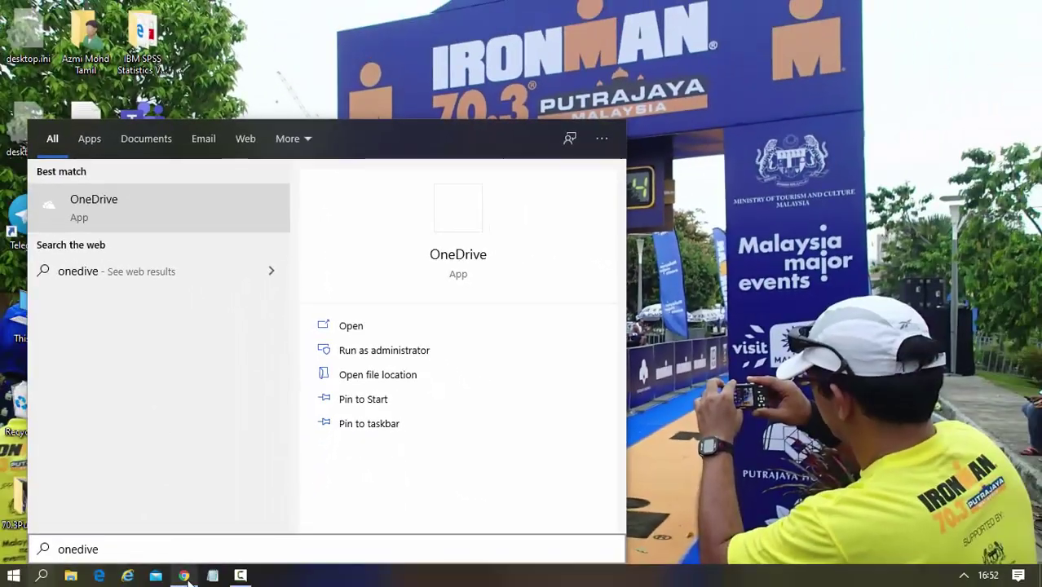
Step: Switch to Chrome and open OneDrive from the Microsoft Office home page
click(185, 577)
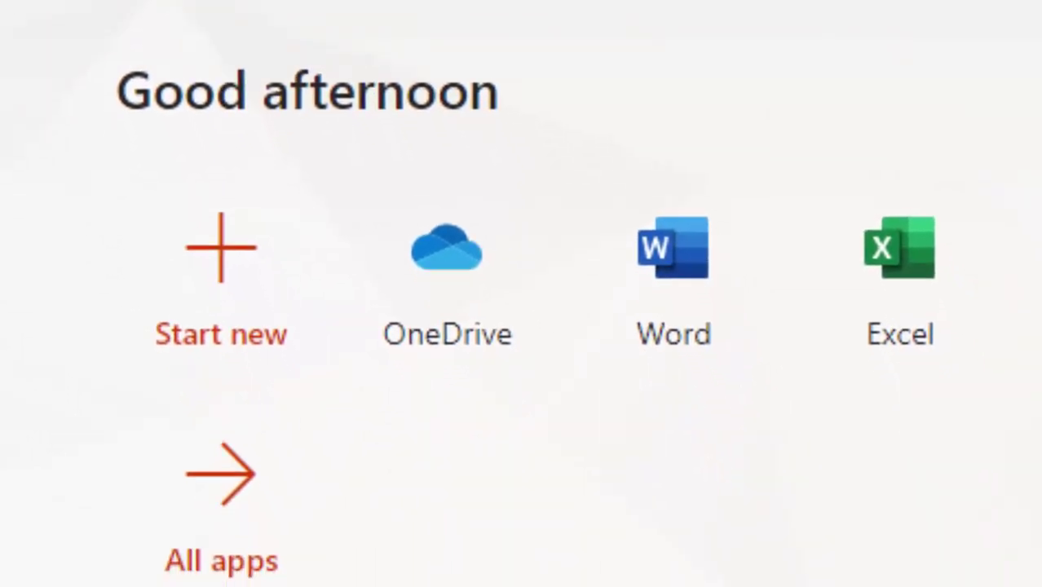
click(440, 261)
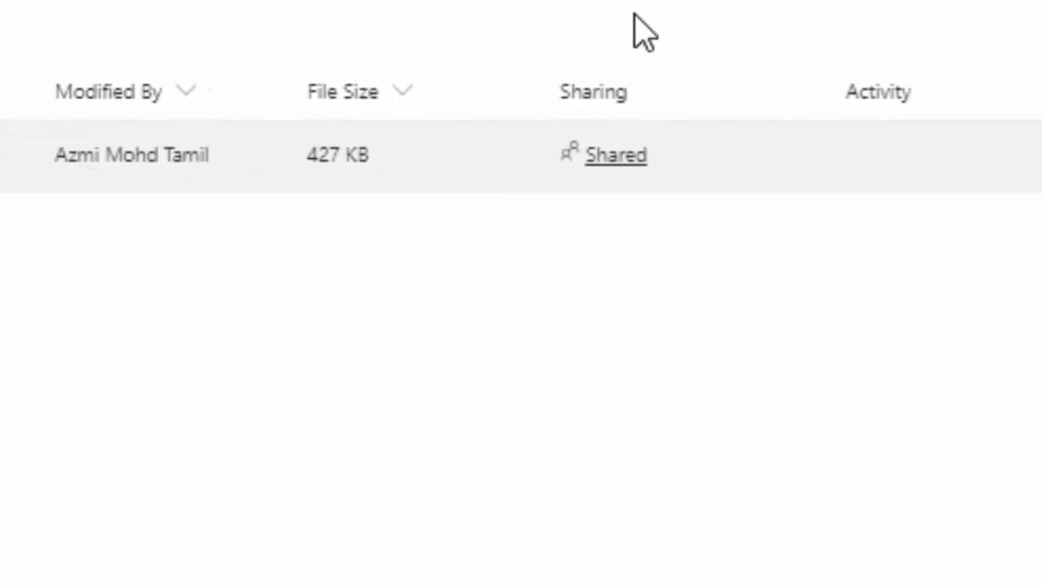
Step: Open access management for the shared file UKM-Scenario1.pptx and delete its existing view link
key(shift+F10)
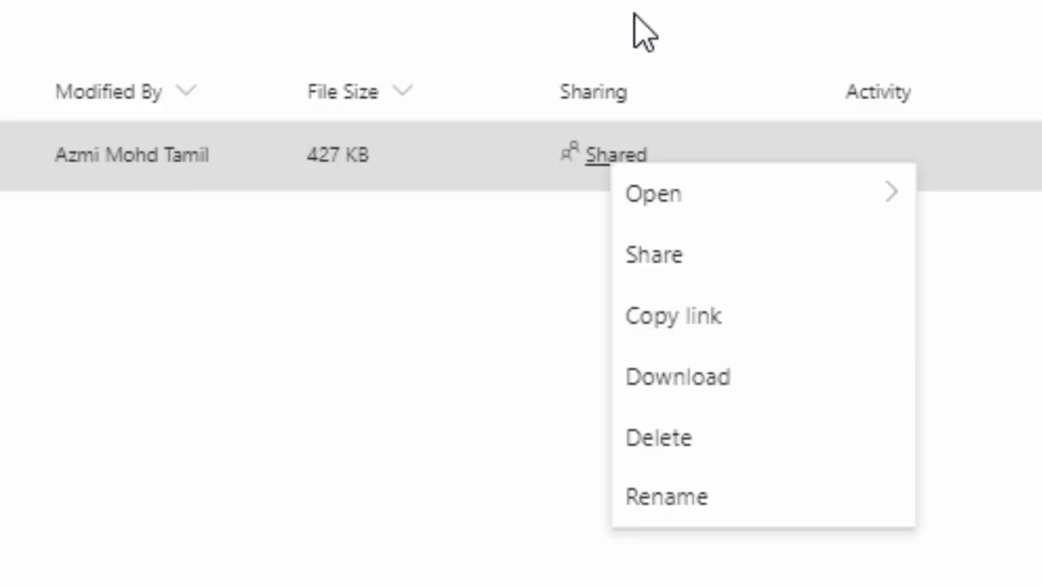
key(Down)
key(Up)
key(Down)
key(Down)
key(Up)
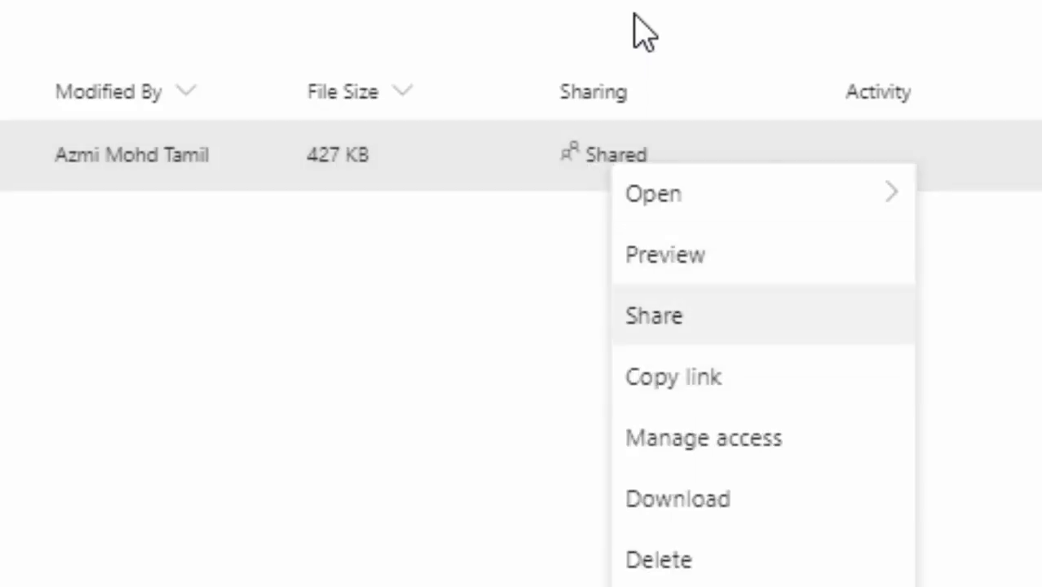
key(Up)
key(Down)
key(Down)
key(Down)
key(Down)
key(Down)
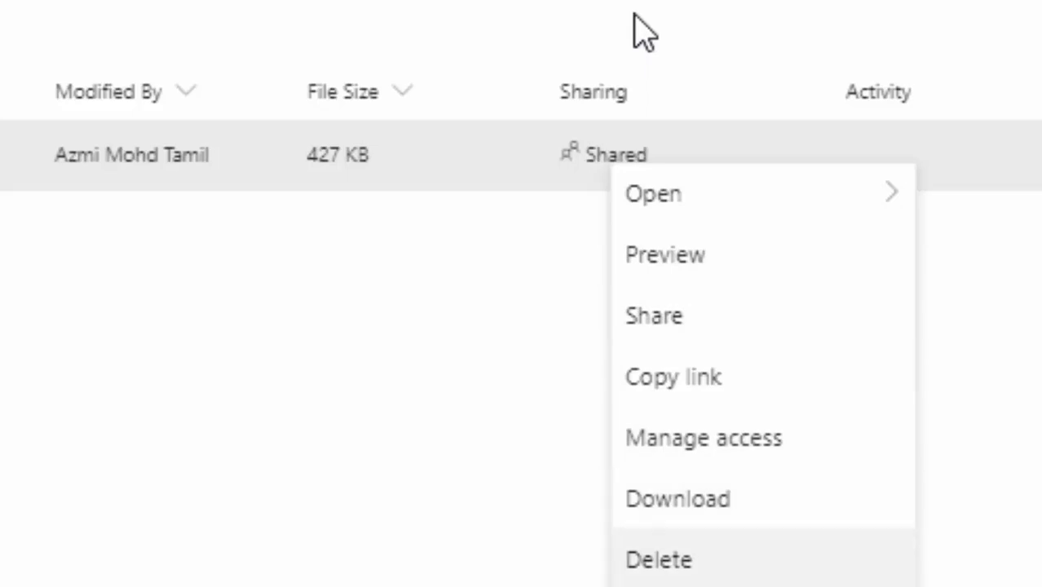
key(Down)
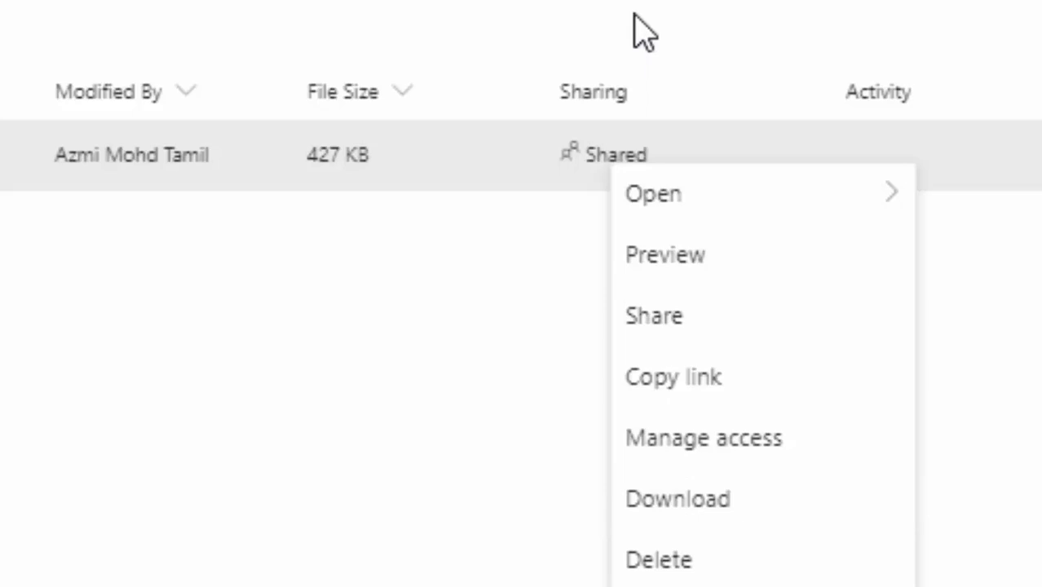
key(Up)
key(Up)
key(Up)
key(Return)
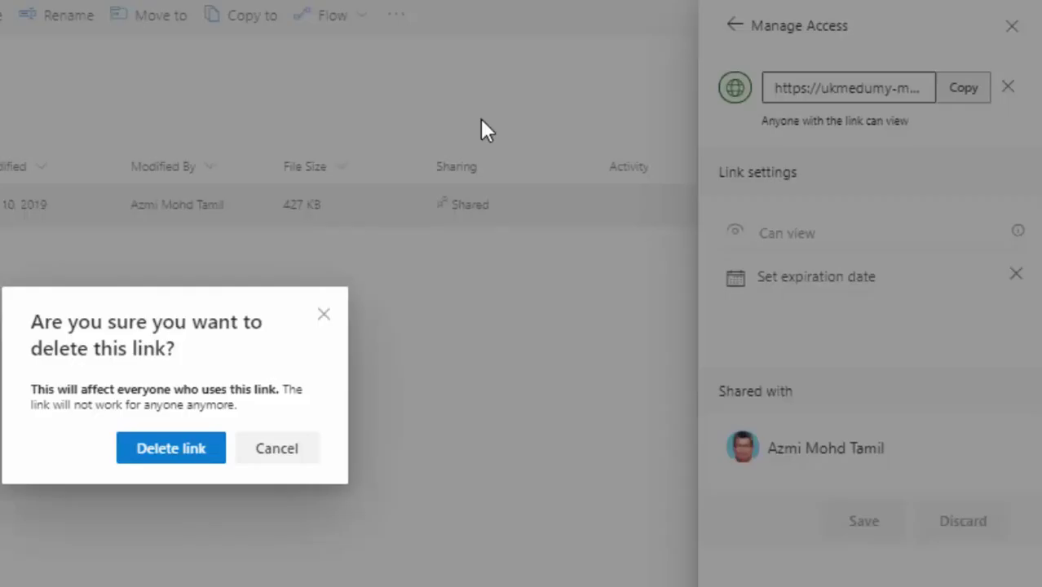
key(Return)
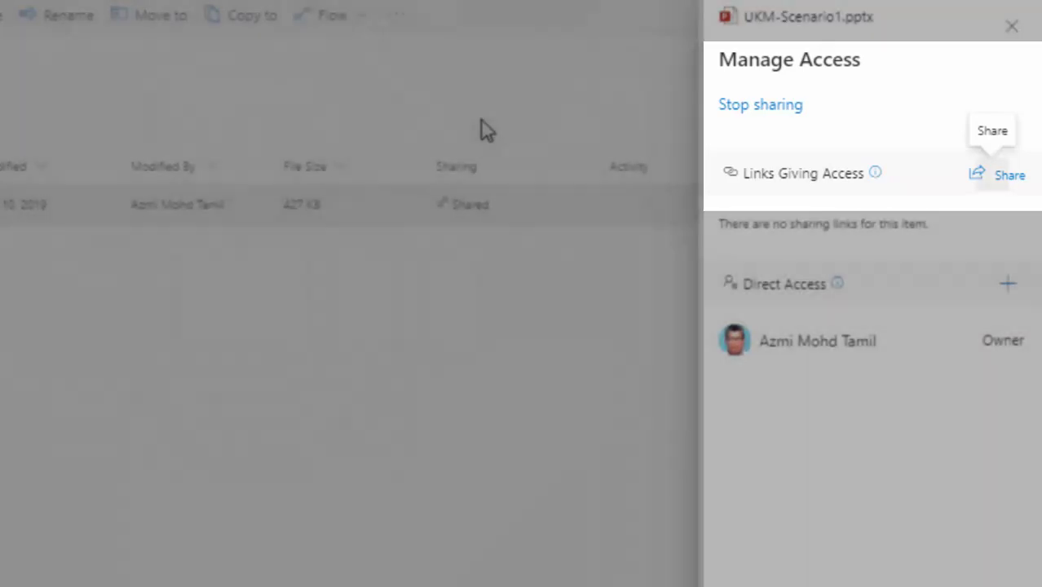
Step: Create a sharing link to UKM-Scenario1.pptx for anyone with the link, disallow editing, and copy it
key(Return)
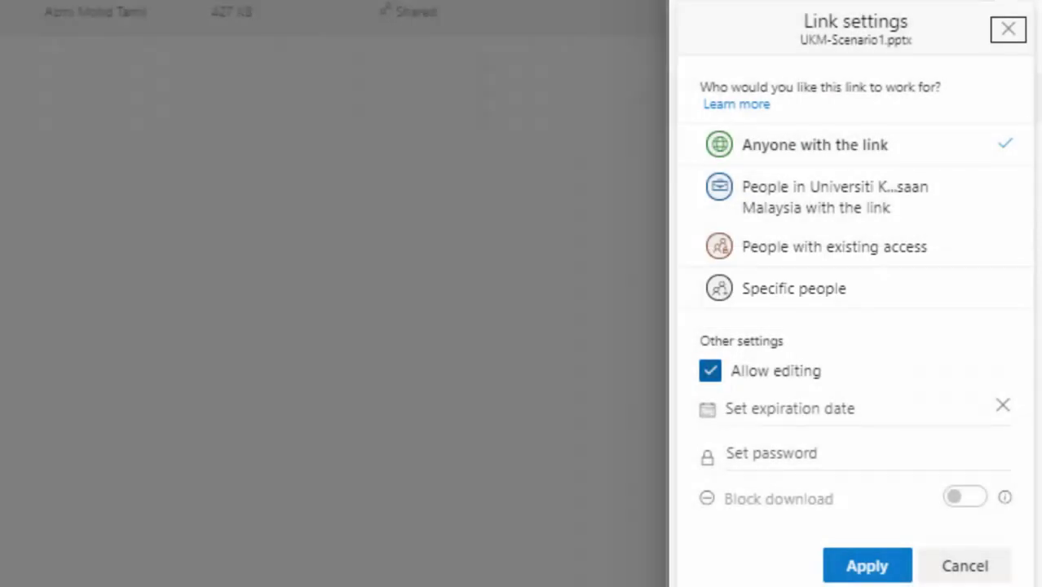
click(710, 370)
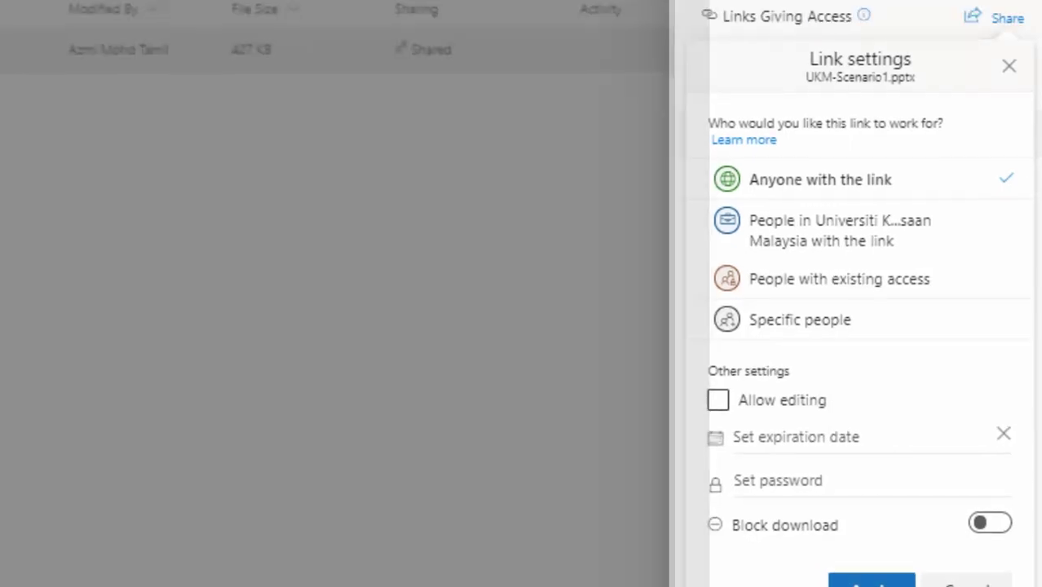
key(Escape)
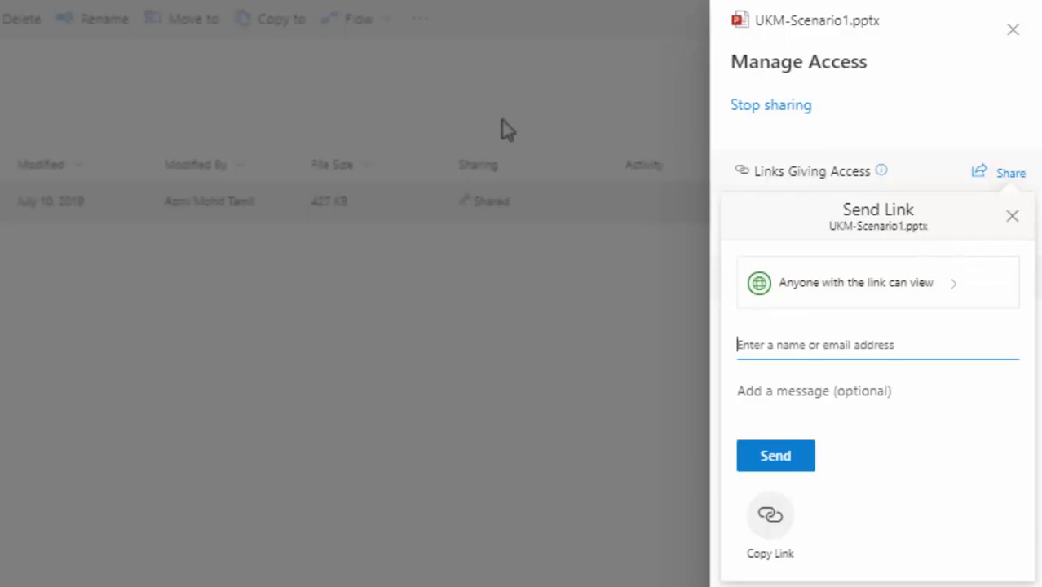
key(Tab)
key(Return)
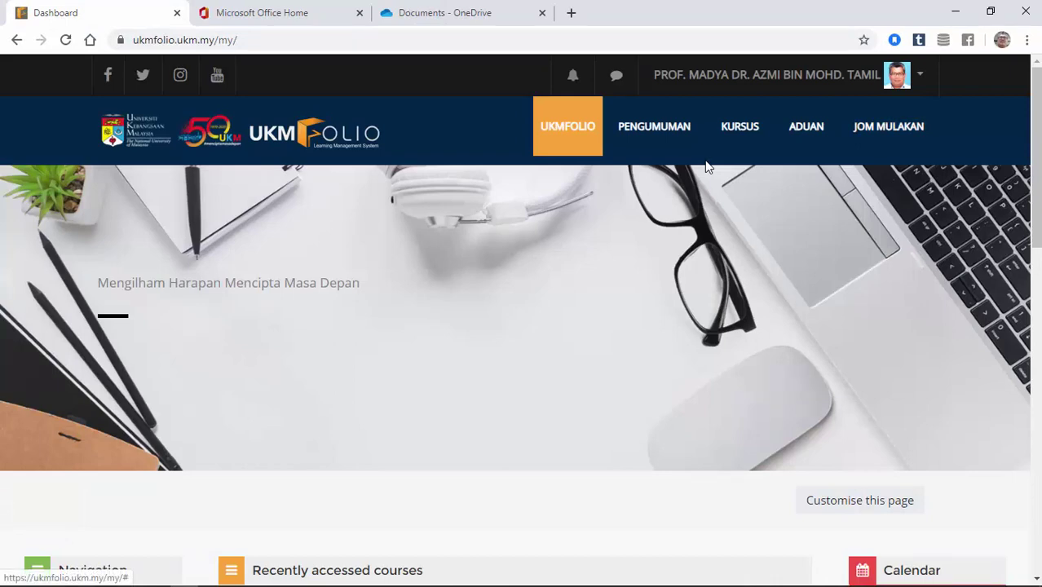
Step: In UKMFolio, go to the dashboard and open the PROJEK KAJIAN KESIHATAN MASYARAKAT course
key(Return)
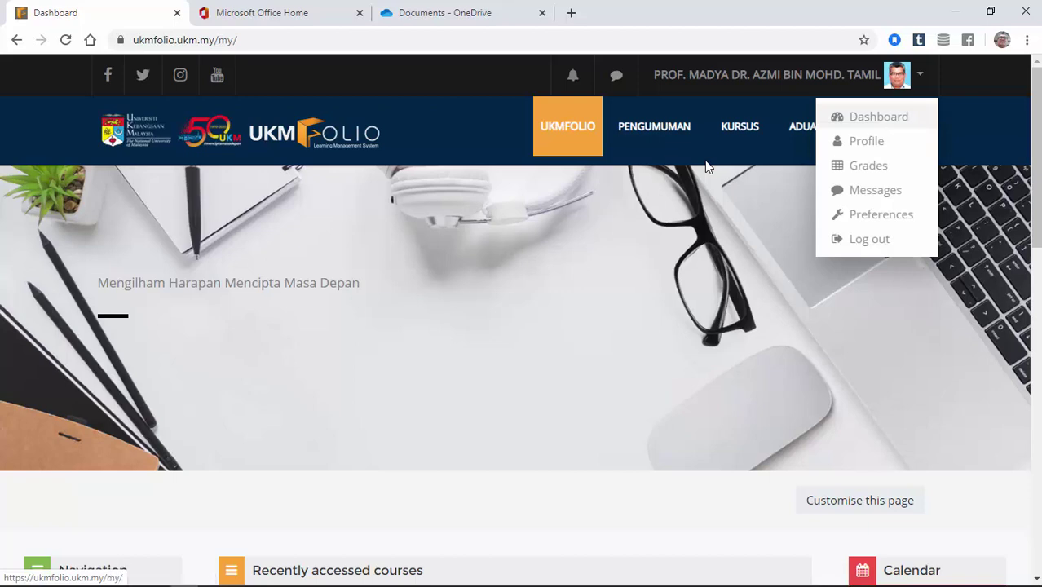
click(708, 166)
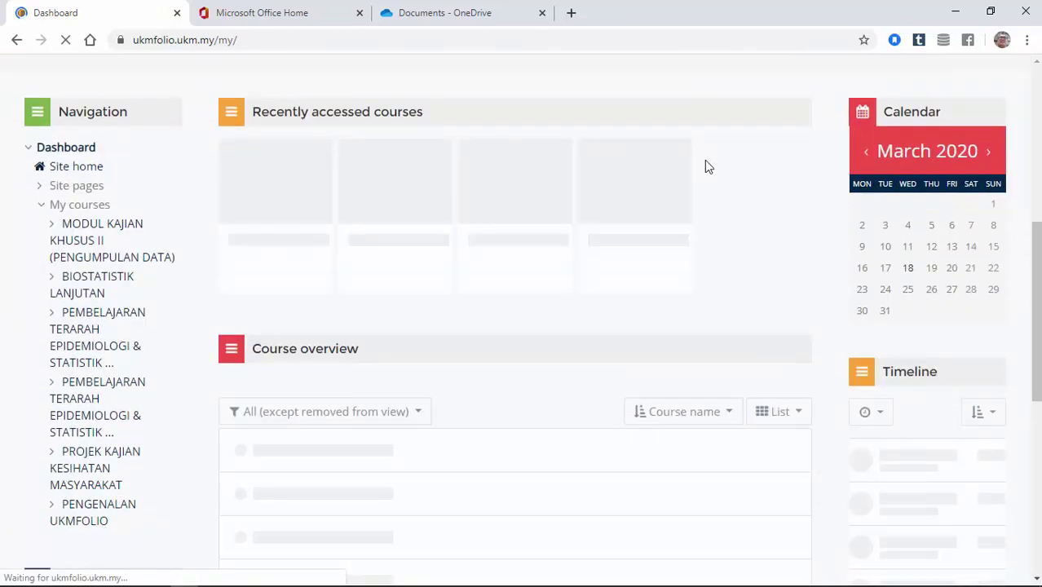
scroll(707, 166, down, 2)
scroll(707, 166, up, 2)
scroll(708, 166, down, 3)
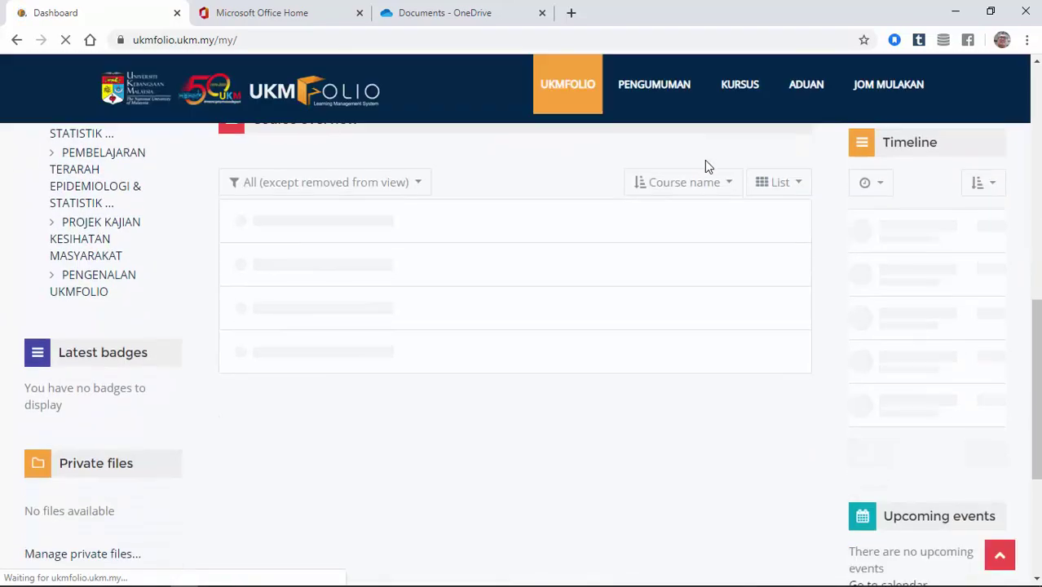
scroll(708, 166, up, 4)
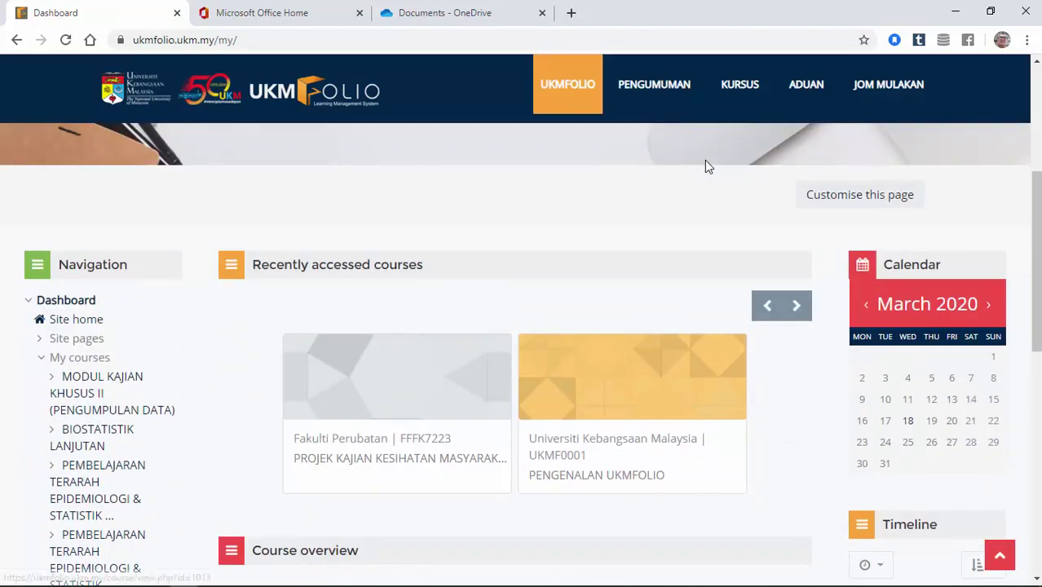
click(708, 167)
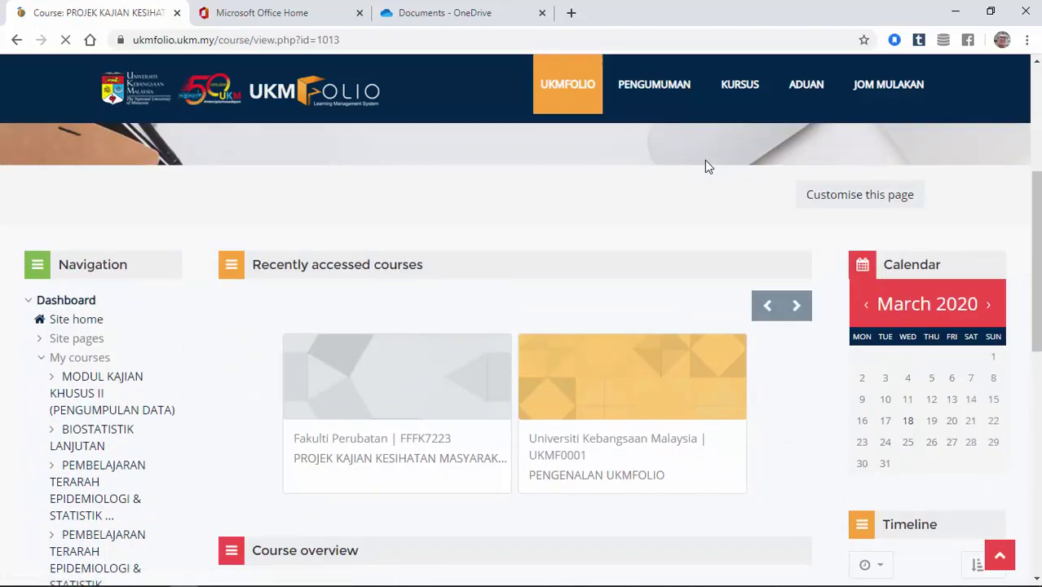
Step: Turn on editing for the PROJEK KAJIAN KESIHATAN MASYARAKAT course
scroll(707, 167, down, 4)
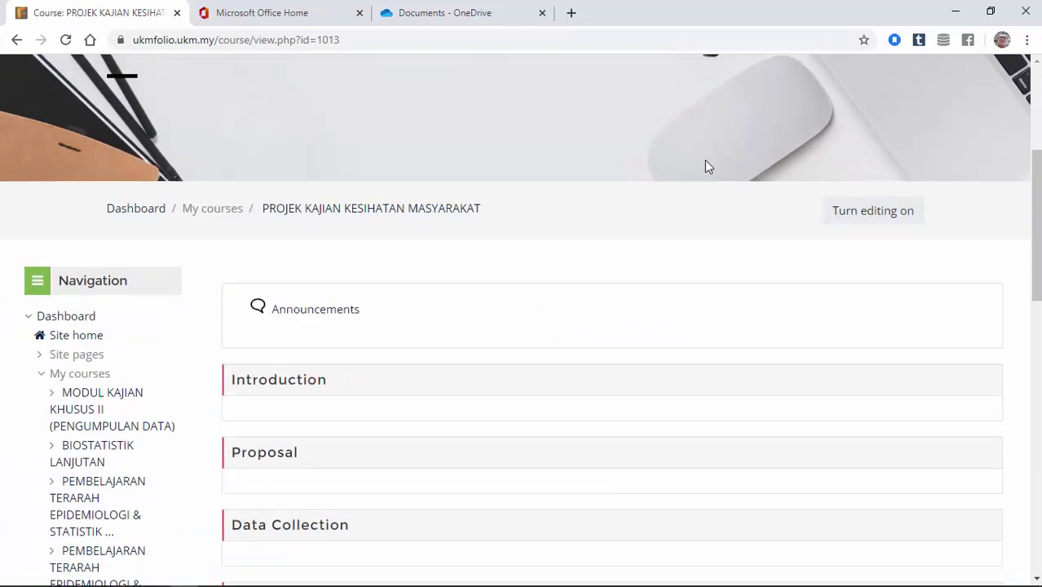
scroll(707, 166, down, 1)
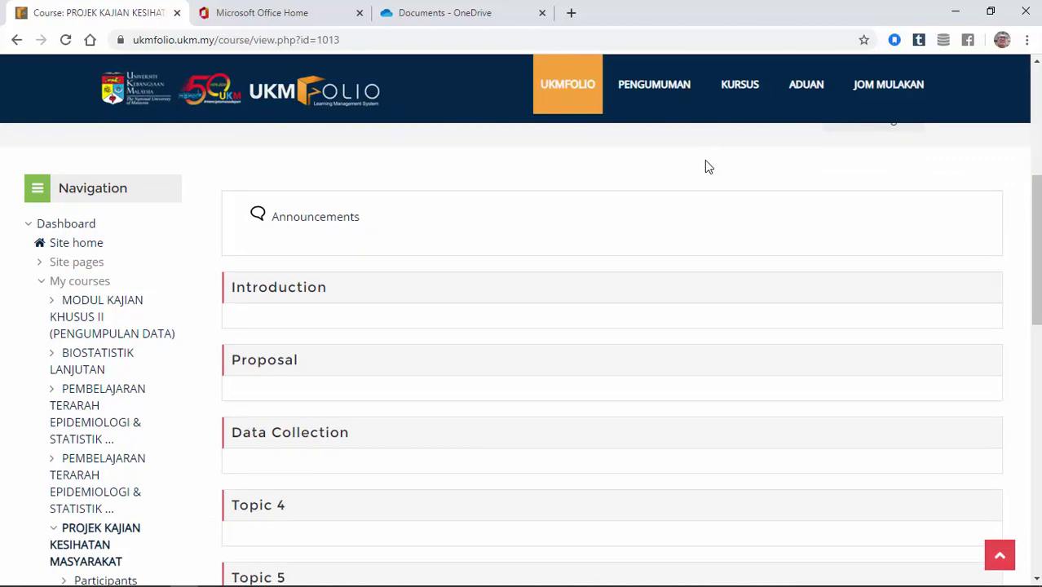
scroll(708, 166, up, 2)
key(Return)
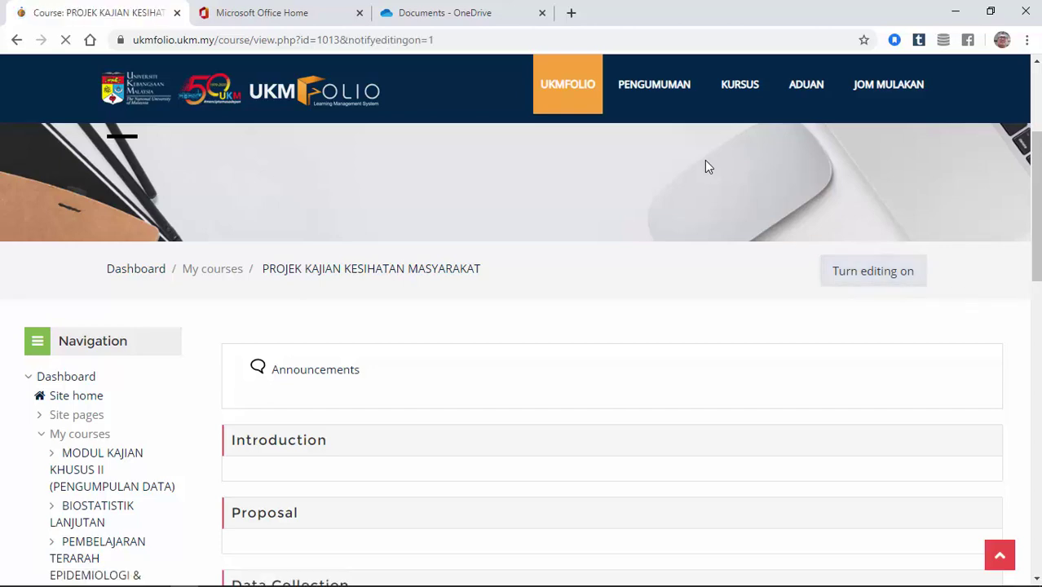
Step: Add a new URL resource to the course's Proposal section
scroll(708, 166, down, 4)
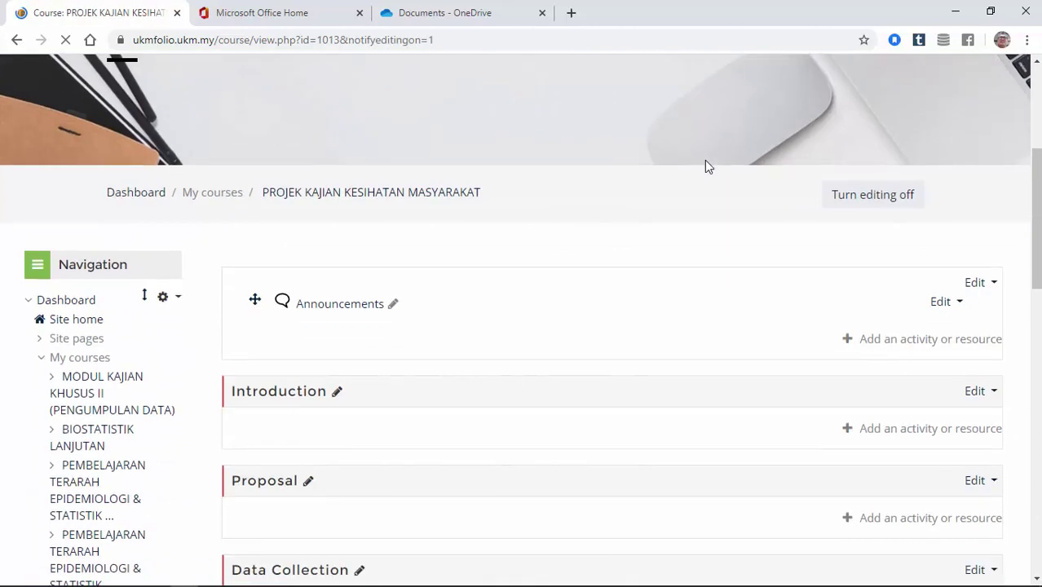
scroll(708, 166, down, 1)
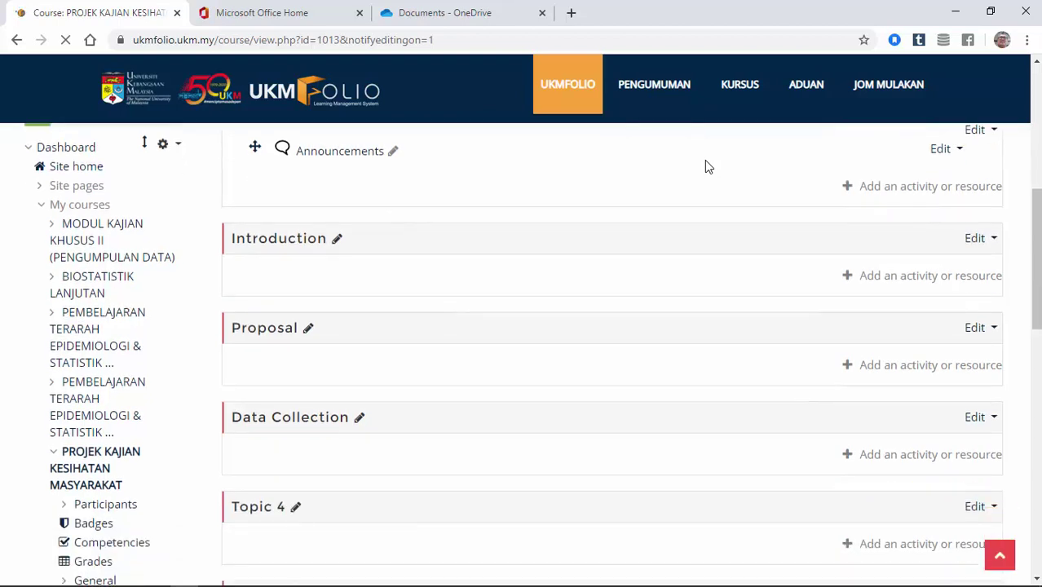
click(708, 166)
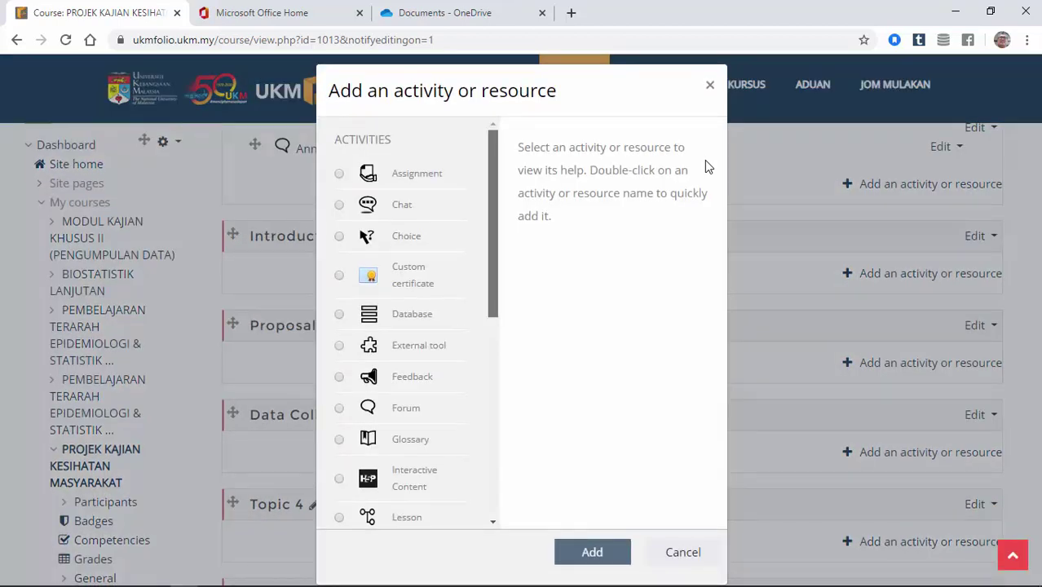
scroll(708, 166, down, 5)
scroll(707, 167, down, 1)
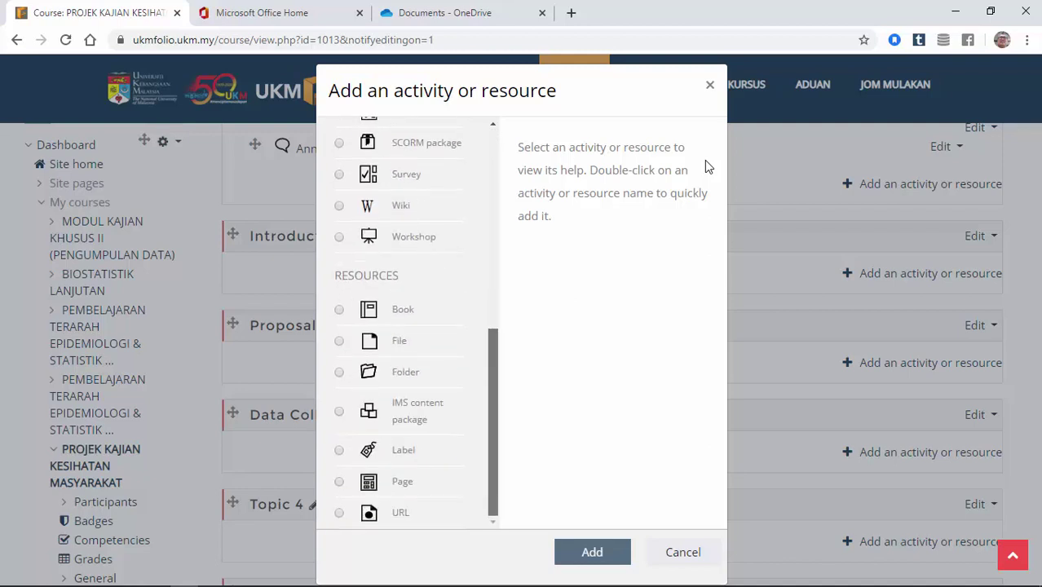
key(Up)
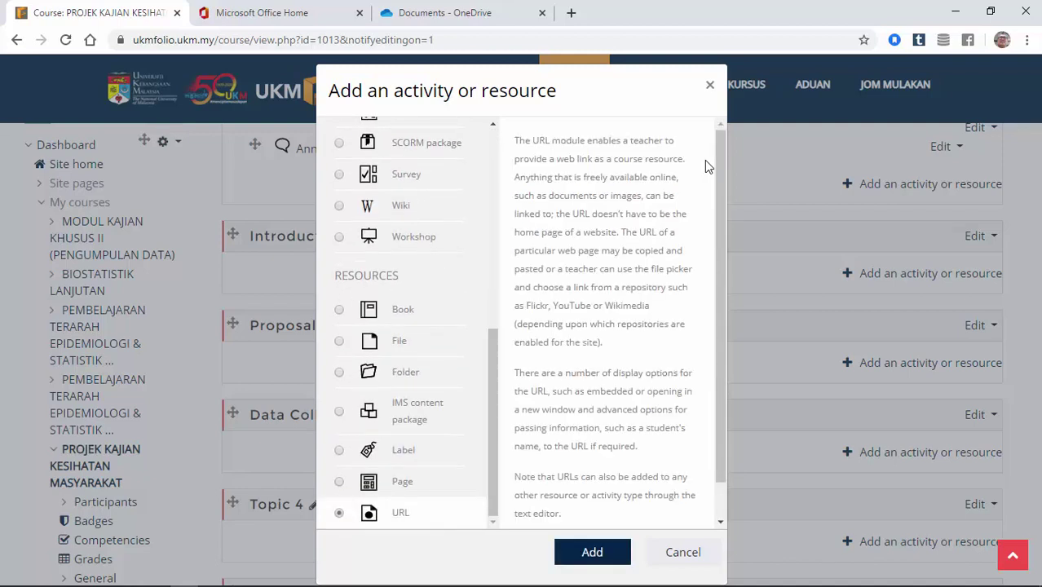
key(Return)
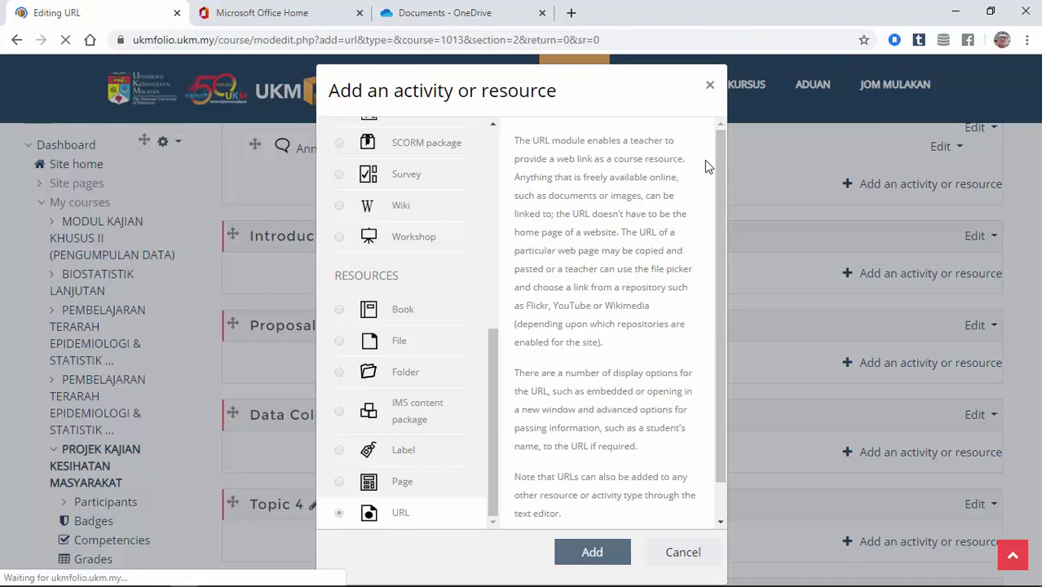
Step: Name the new URL resource "demo share onedrive file"
scroll(708, 167, down, 5)
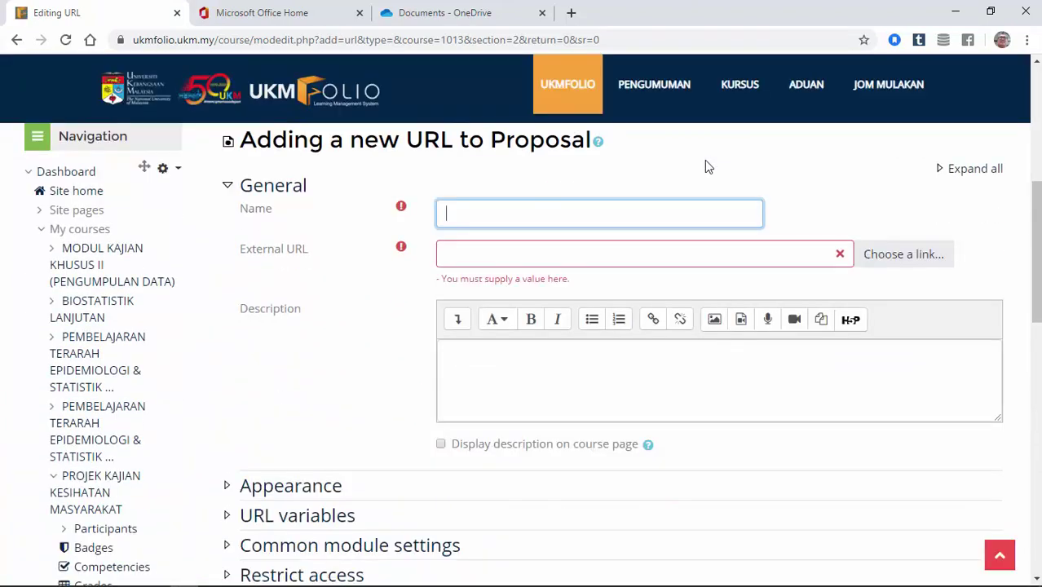
text(demo sha)
key(Menu)
key(Escape)
key(super+period)
text(re)
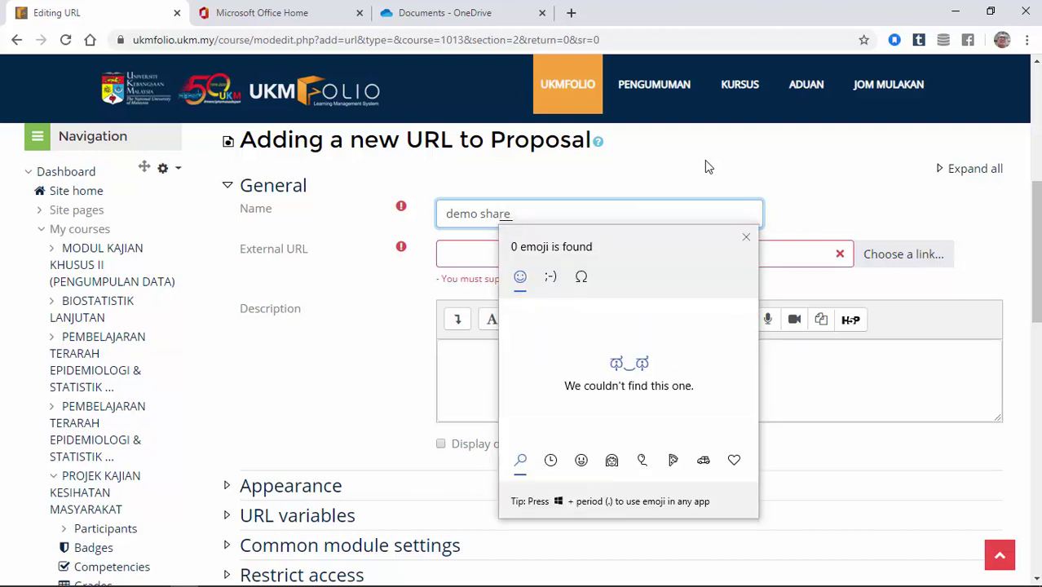
text( onedrive file)
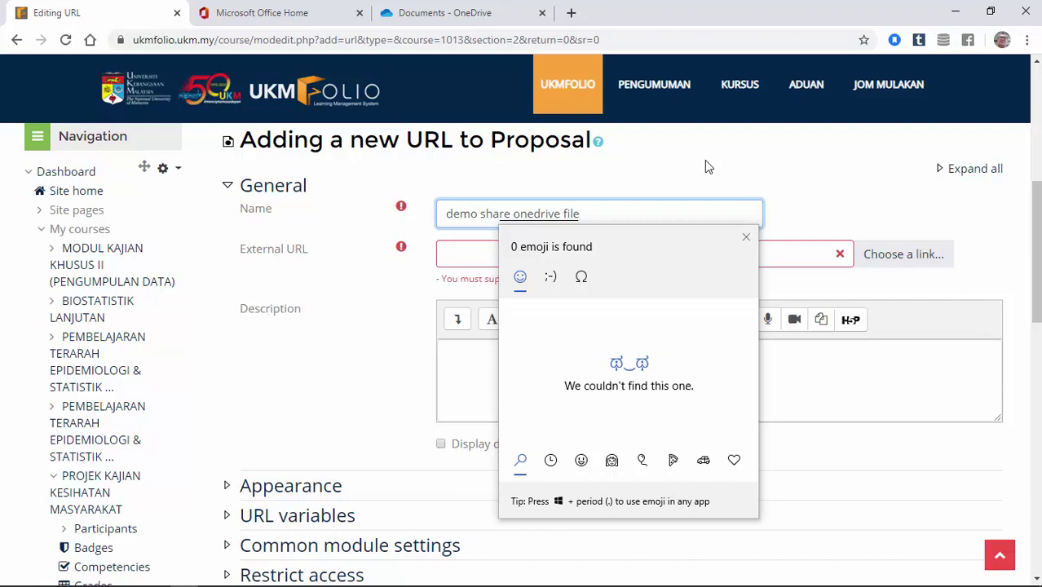
key(Escape)
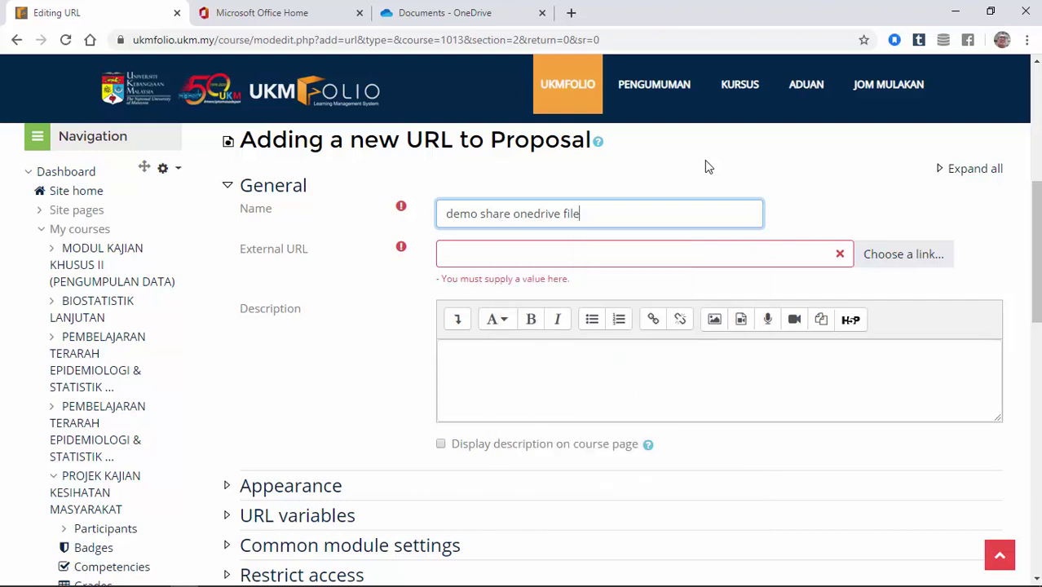
Step: Paste the copied OneDrive sharing link as the external URL of the new resource
key(Tab)
key(Menu)
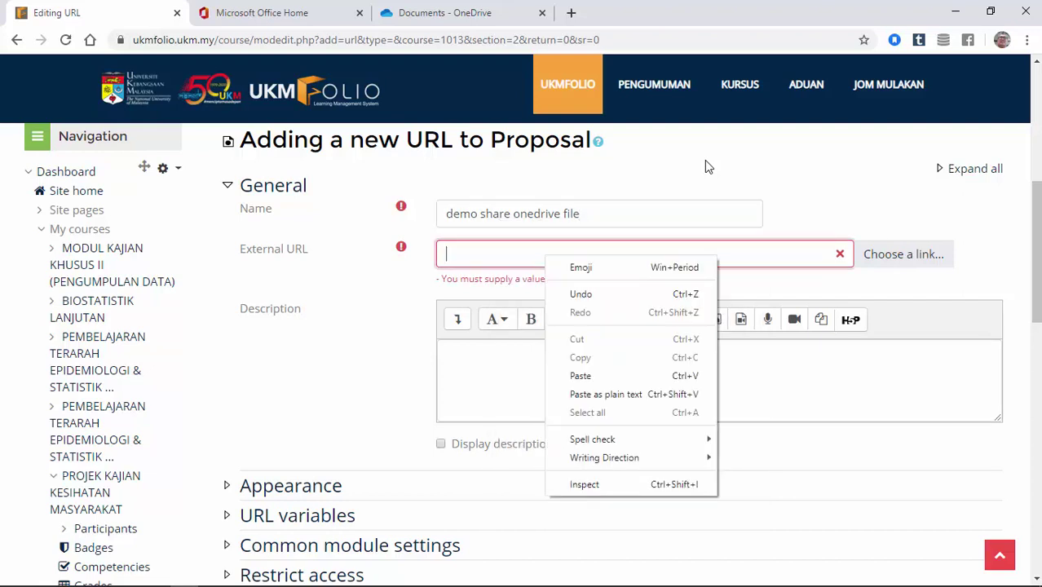
key(Down)
key(Down)
key(Down)
key(Down)
key(Return)
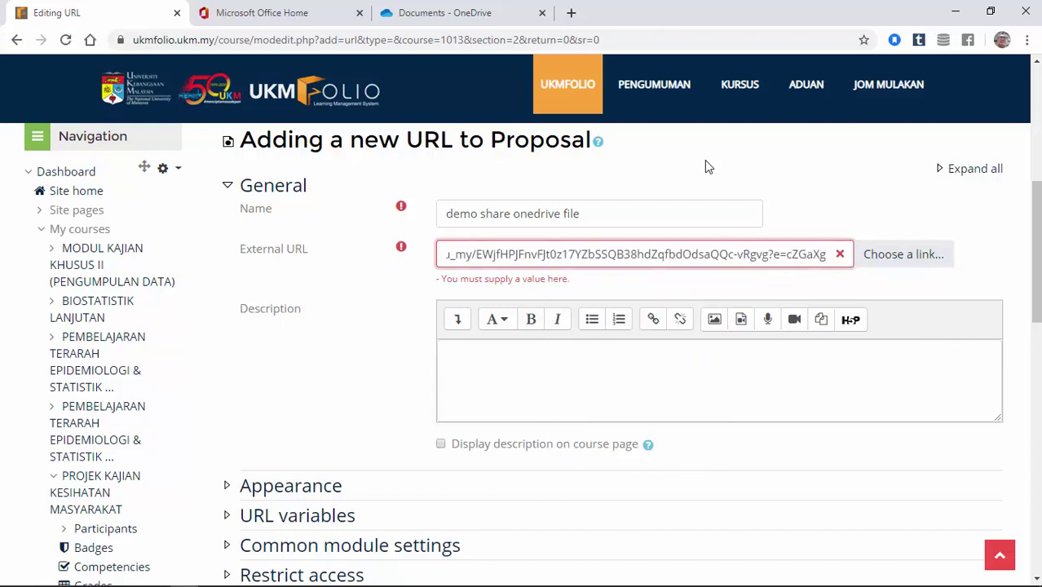
Step: Copy the resource name "demo share onedrive file" into the description
key(Tab)
drag(580, 214, 445, 214)
key(shift+F10)
key(Down)
key(Down)
key(Down)
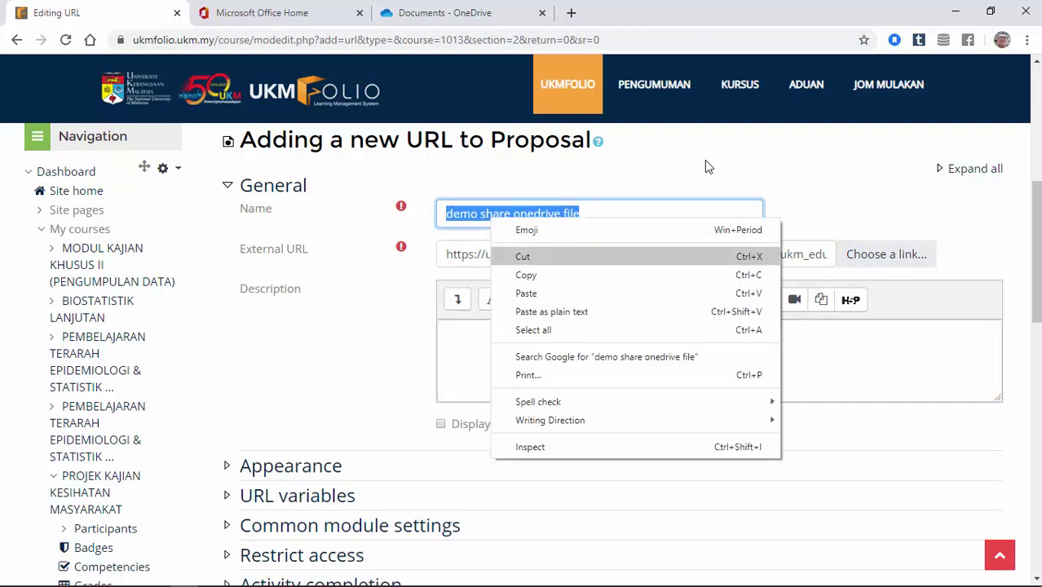
key(Return)
key(Tab)
key(shift+F10)
key(Down)
key(Down)
key(Down)
key(Down)
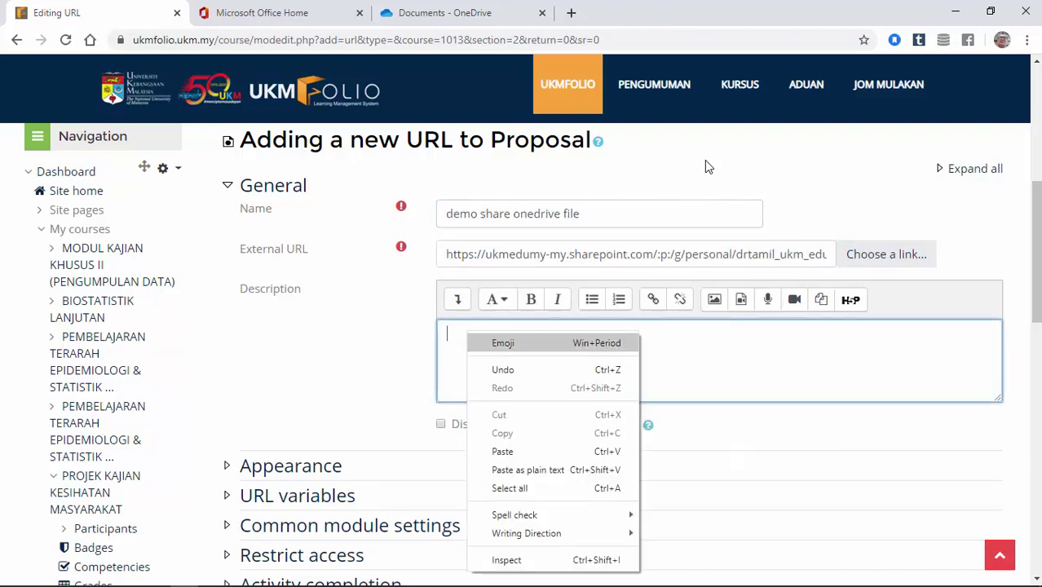
key(Return)
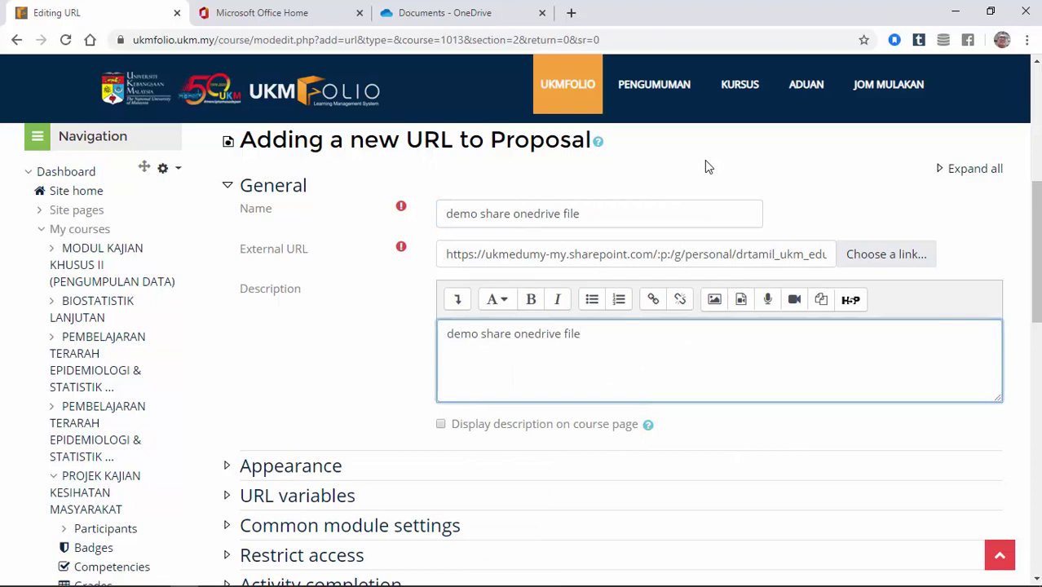
Step: Enable displaying the description on the course page, then save the URL resource and return to the course
key(Tab)
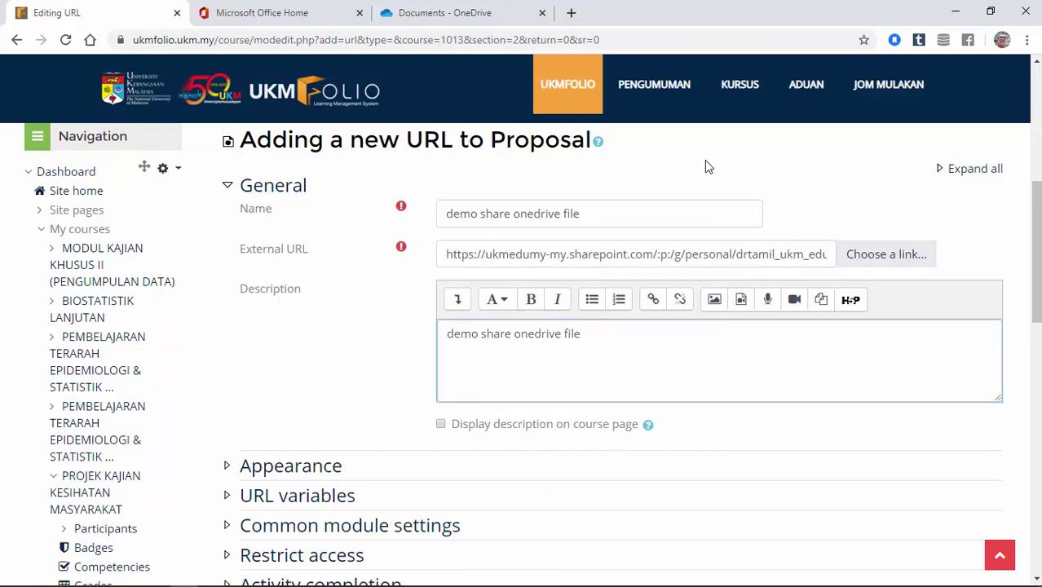
key(space)
scroll(708, 166, down, 4)
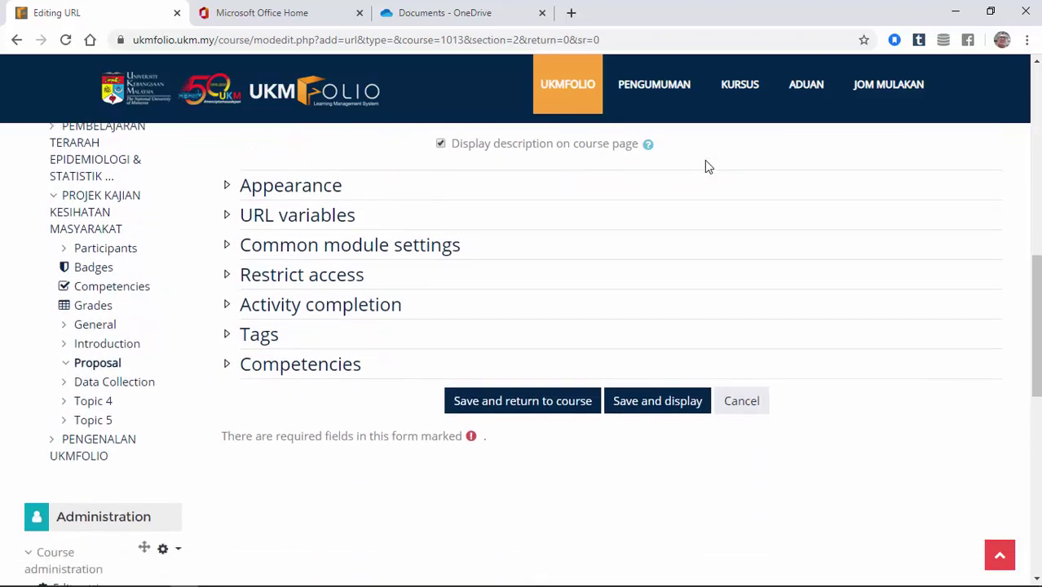
key(Return)
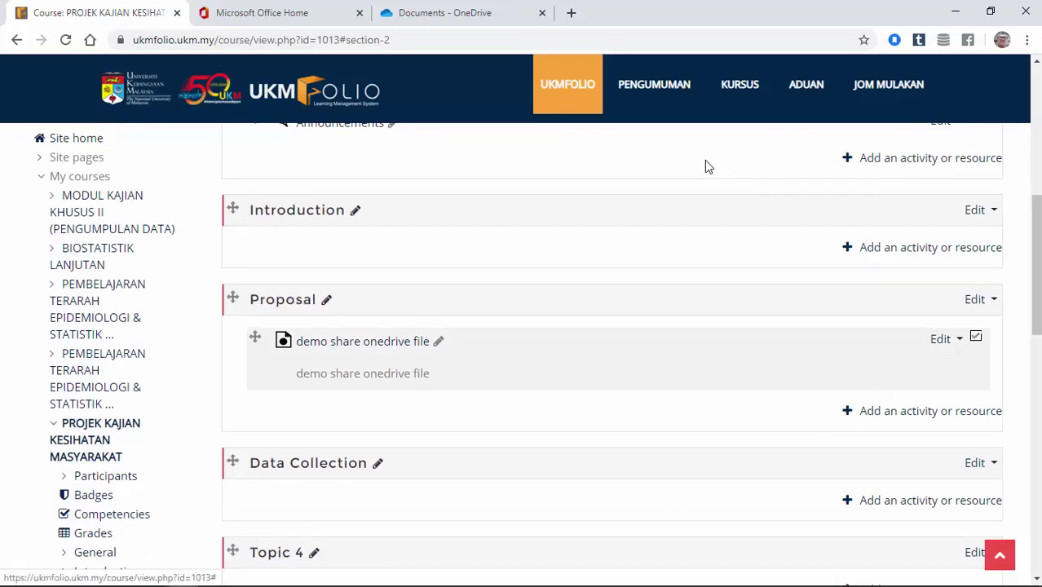
Step: Switch the role to Student to view the course as a student
scroll(706, 166, up, 3)
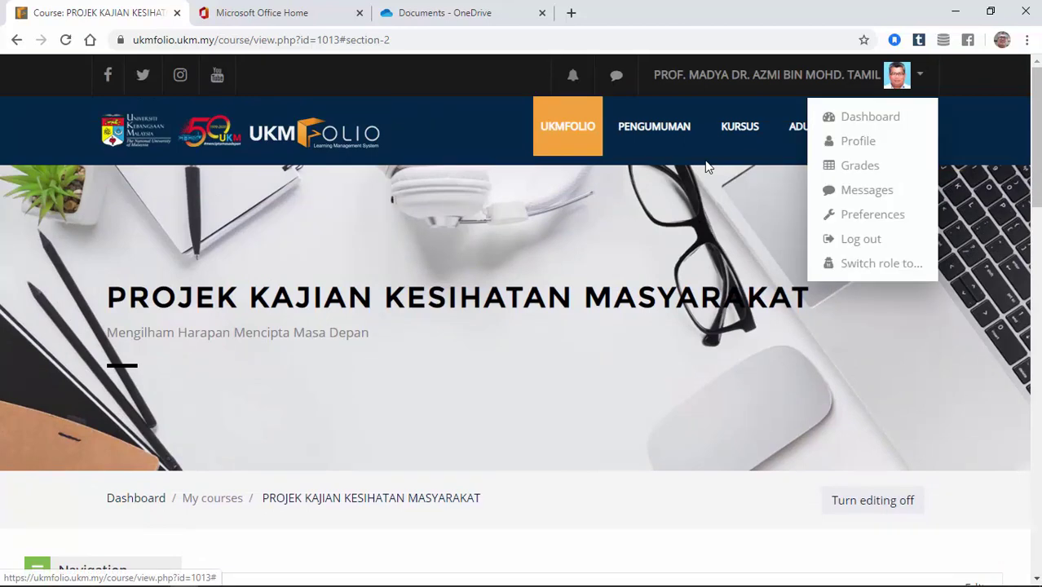
key(Tab)
key(Return)
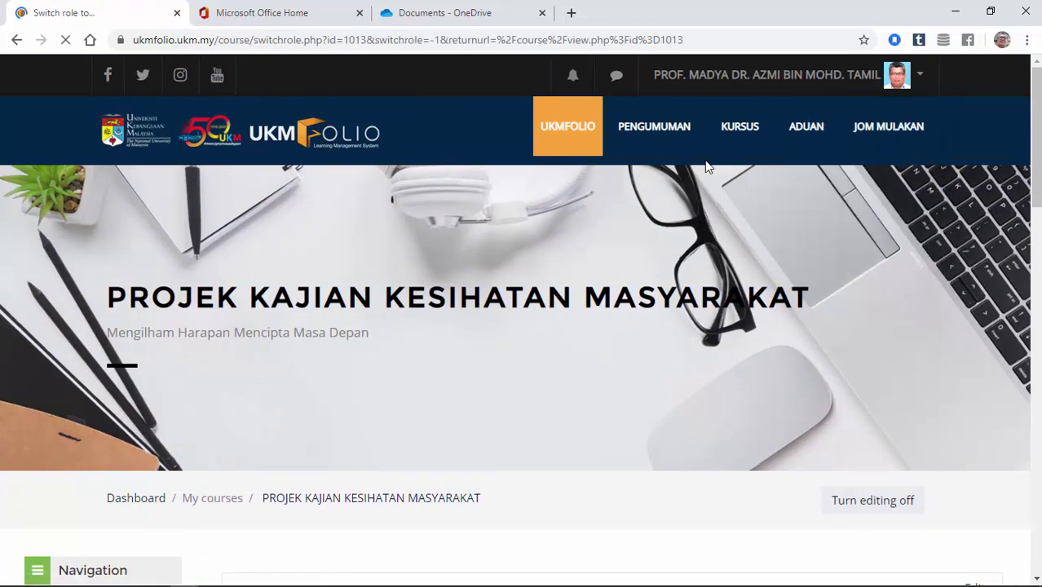
scroll(707, 166, down, 5)
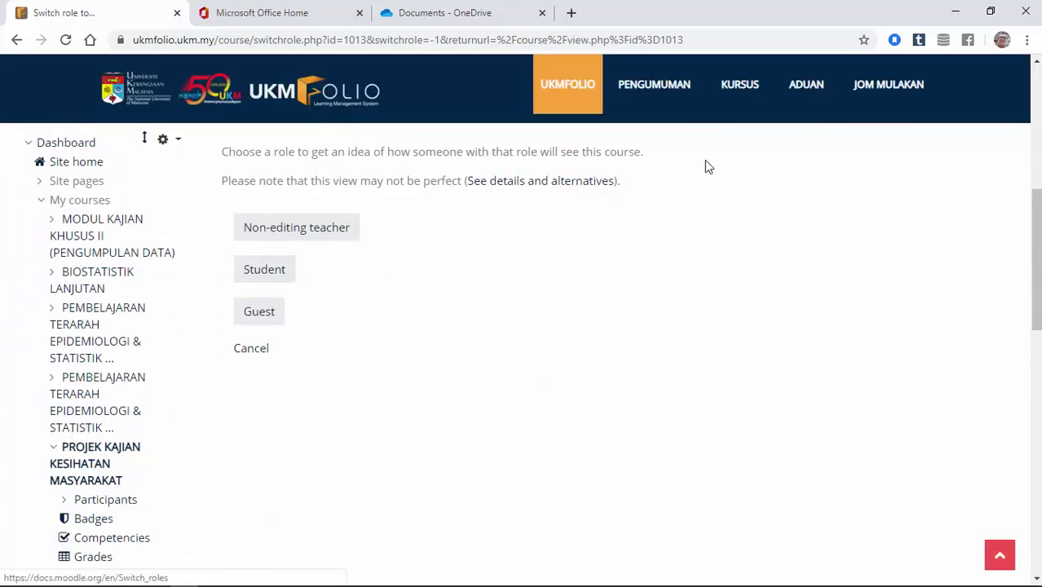
key(Tab)
key(Tab)
key(Return)
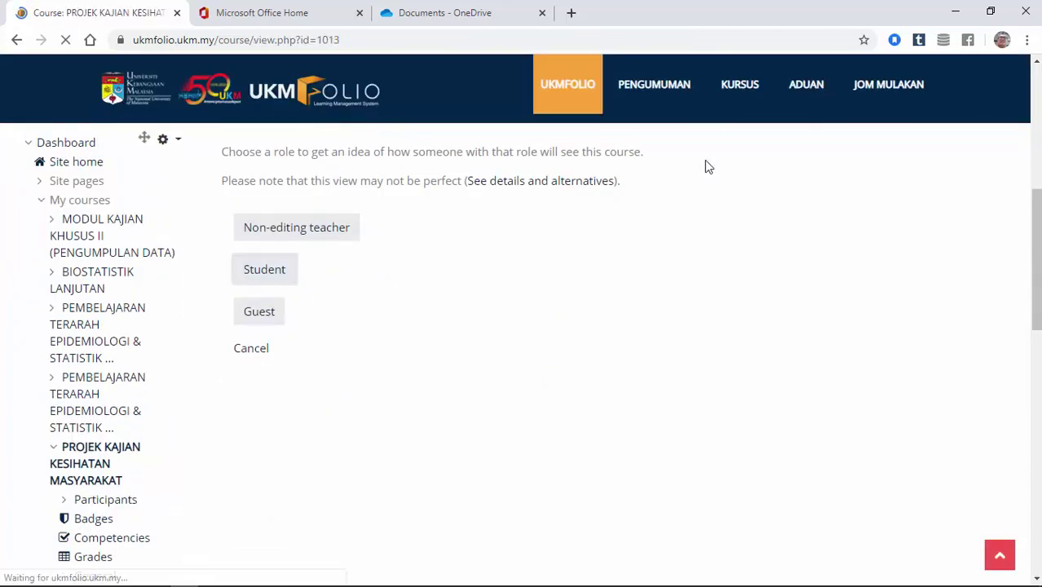
Step: Open the "demo share onedrive file" resource in the Proposal section
scroll(708, 166, down, 4)
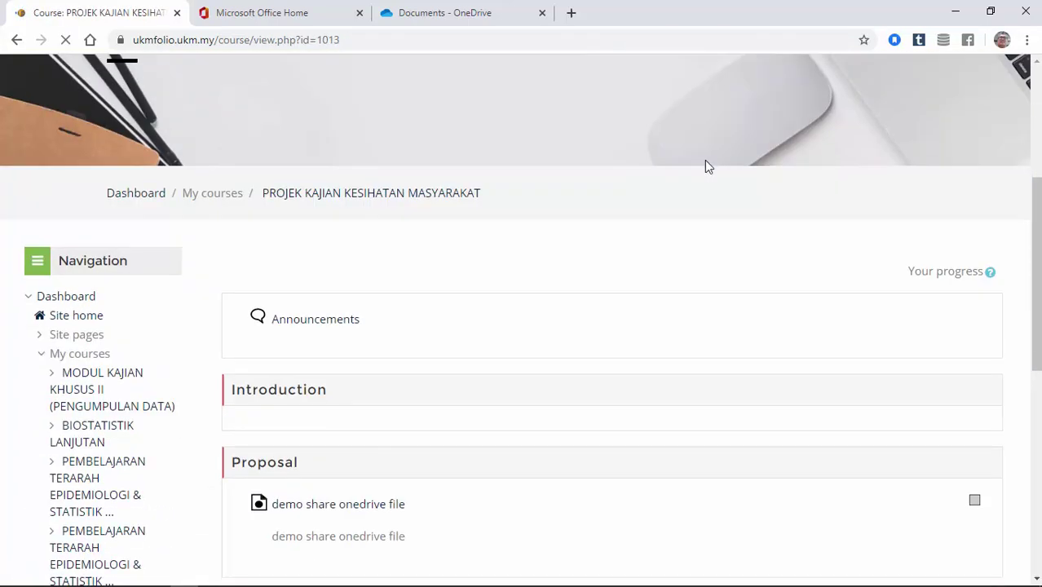
scroll(709, 166, down, 3)
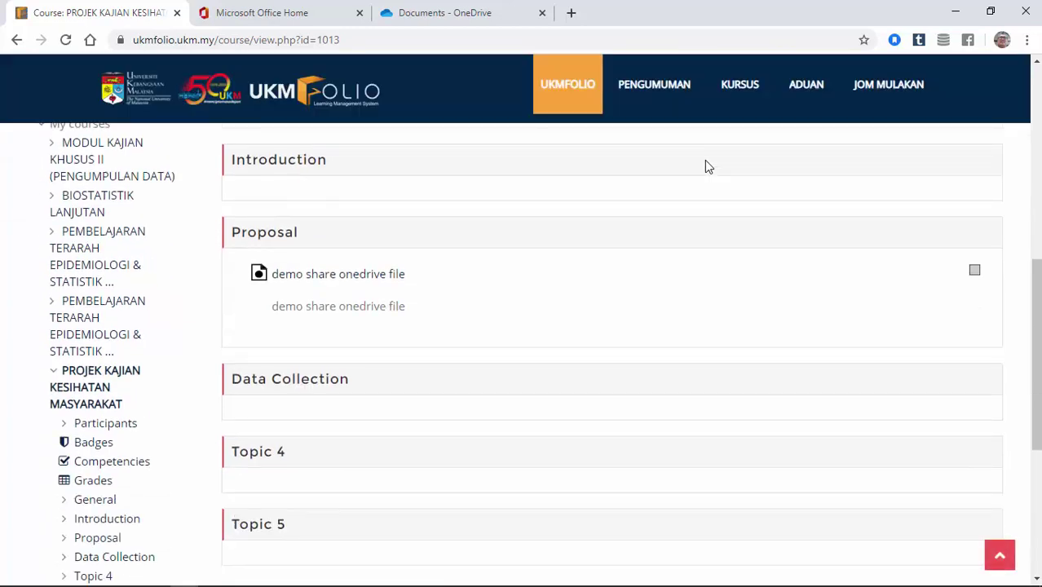
key(Return)
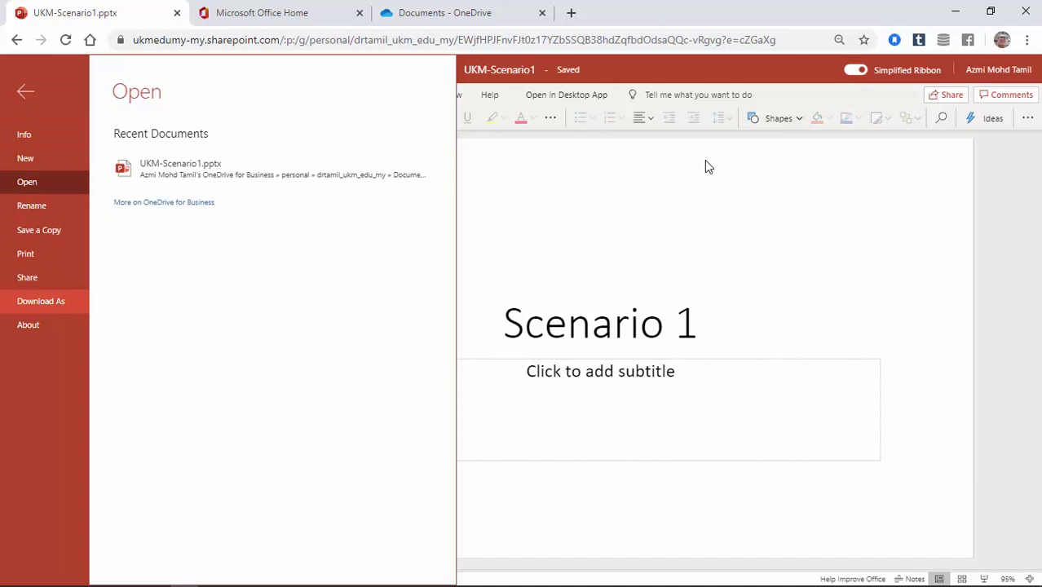
Step: Download a copy of the UKM-Scenario1 presentation from PowerPoint Online to the computer
key(Return)
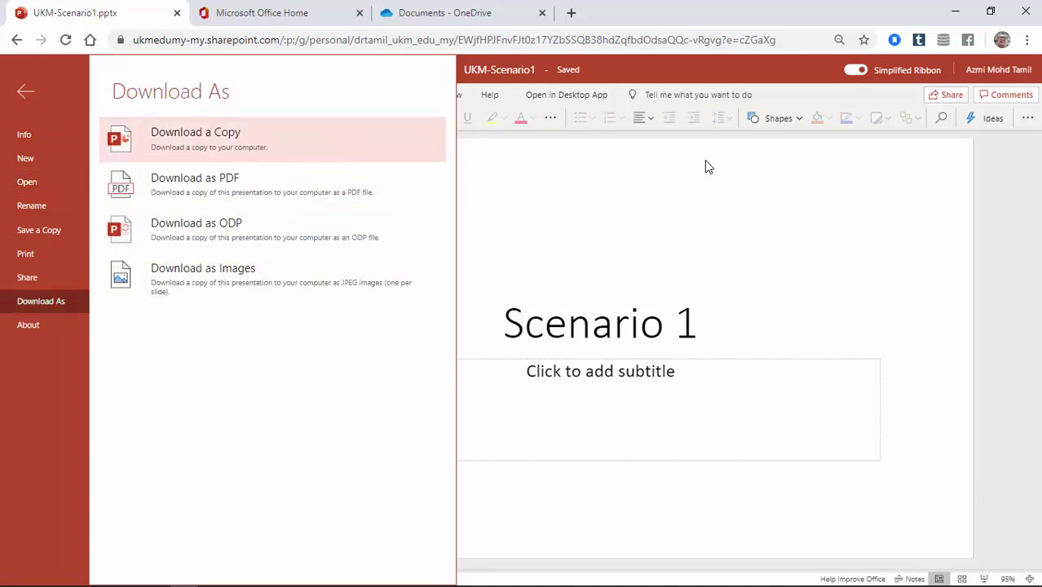
key(Return)
key(Return)
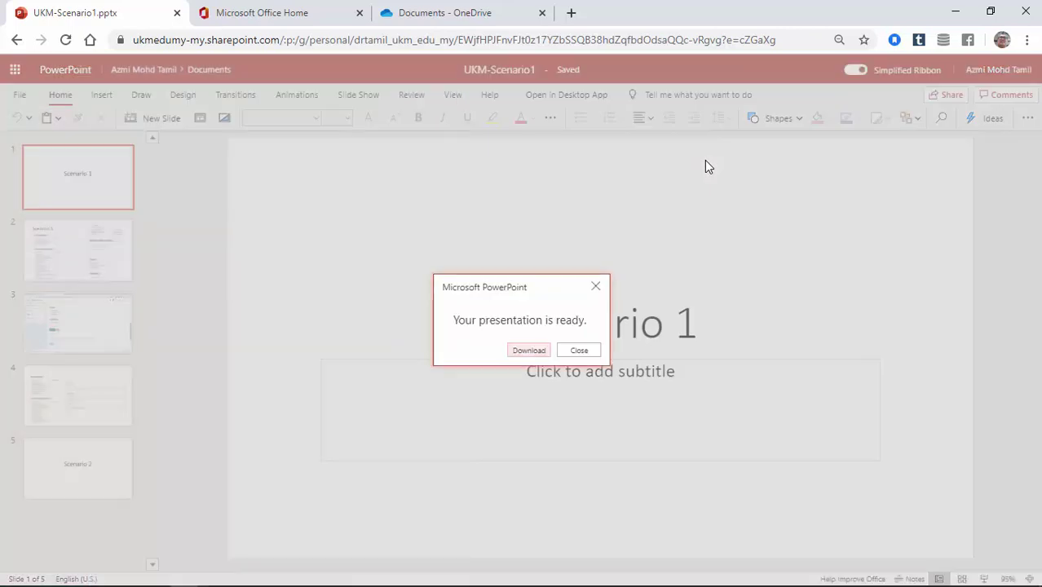
key(Return)
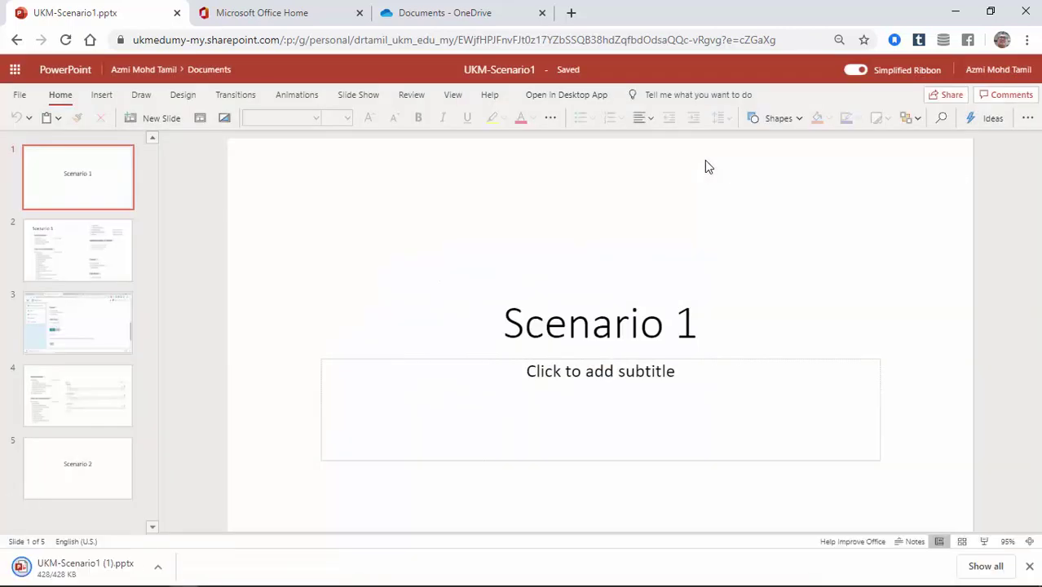
Step: Open the downloaded presentation file UKM-Scenario1 (1).pptx
key(Return)
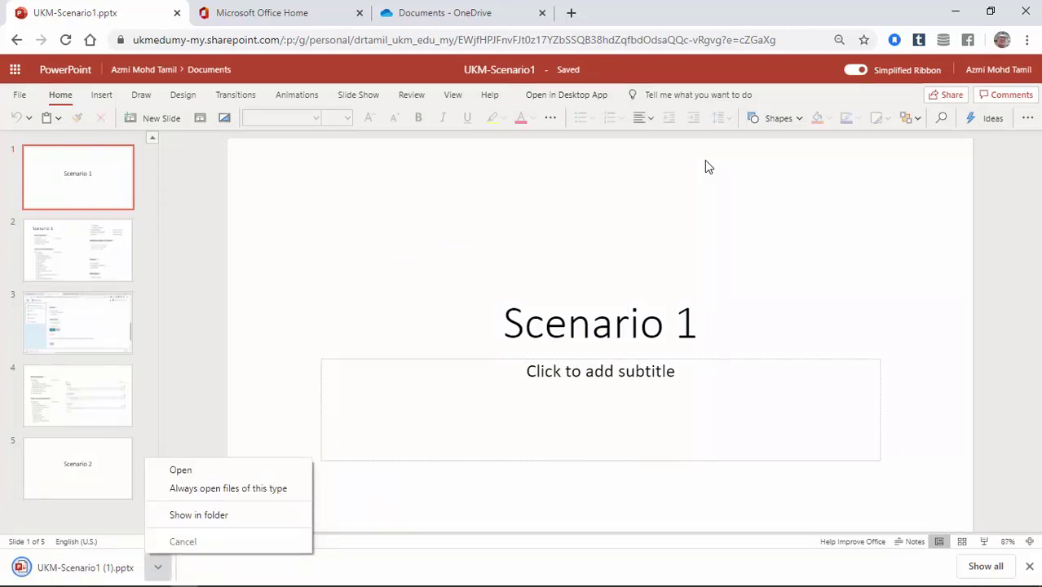
key(Up)
key(Up)
key(Up)
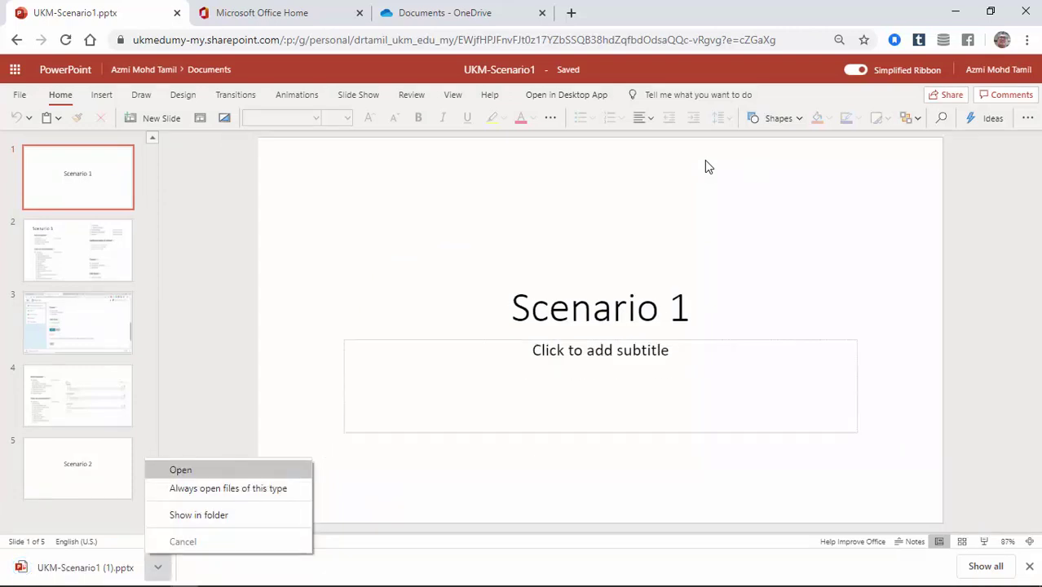
key(Return)
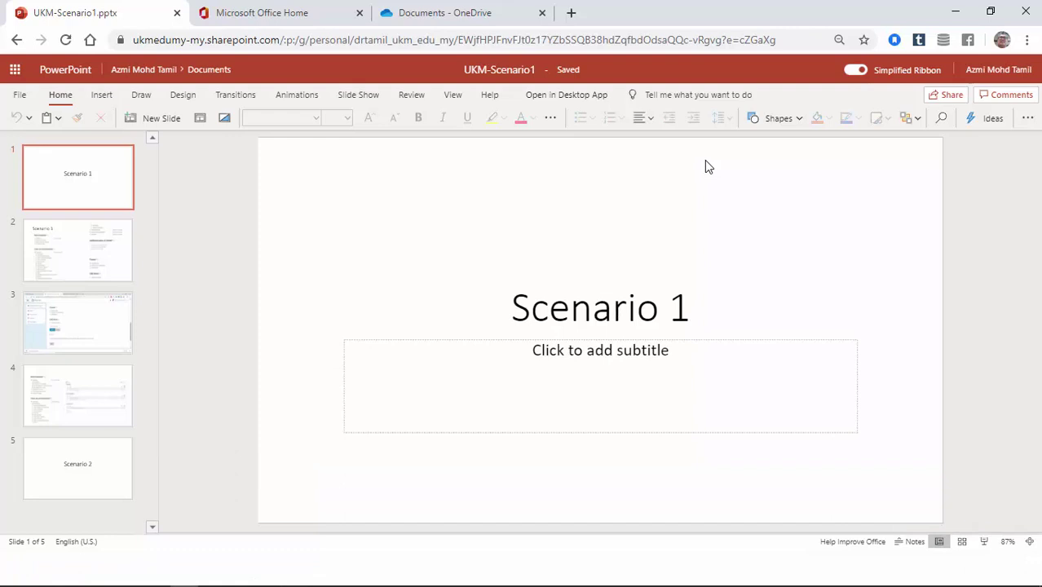